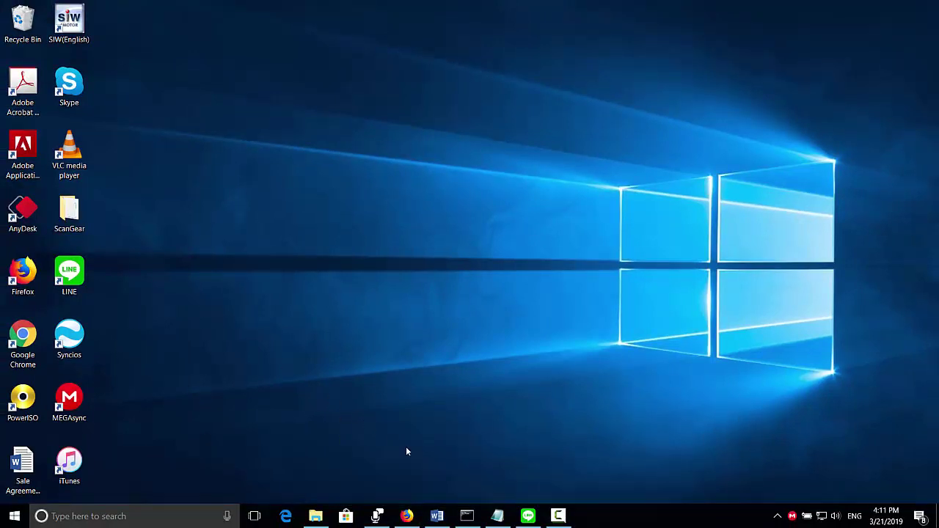
# Switch to Firefox, go to google.com and search for "scangear"
pyautogui.click(406, 516)
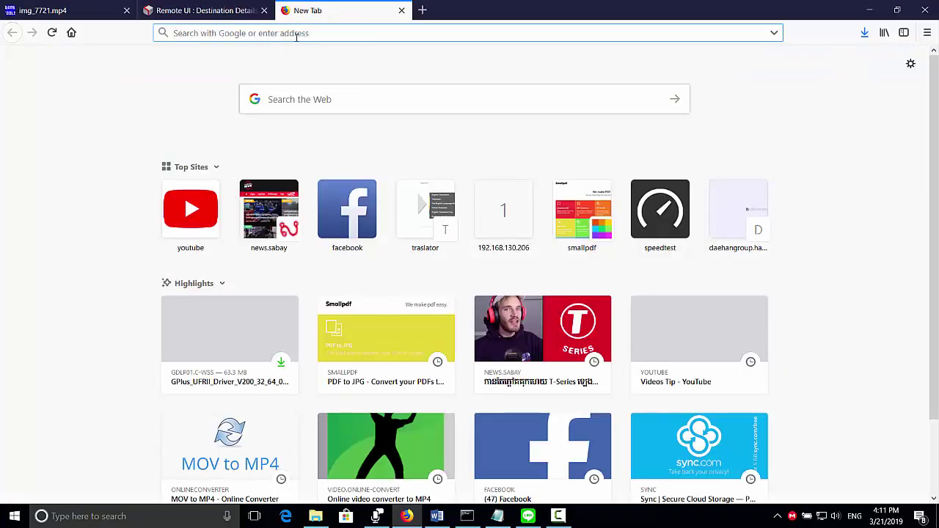
pyautogui.write('google.com')
pyautogui.press('Return')
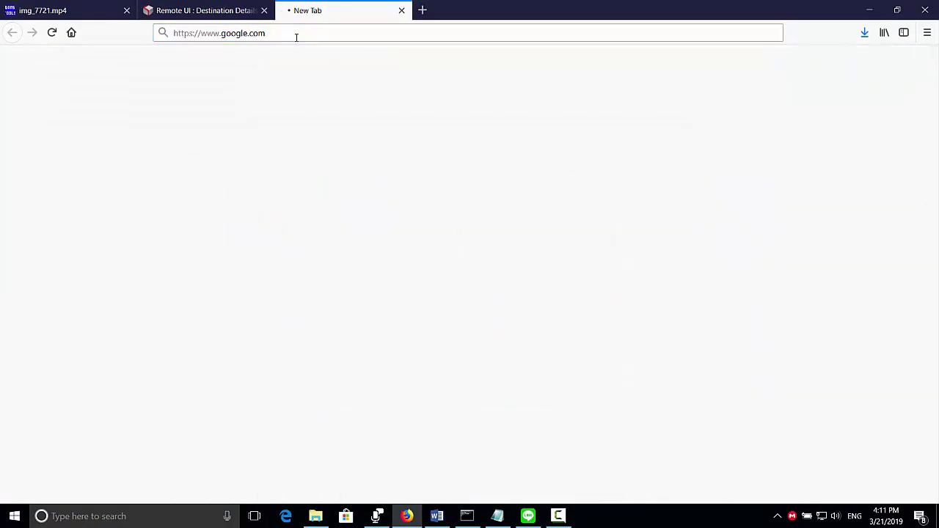
pyautogui.write('sca')
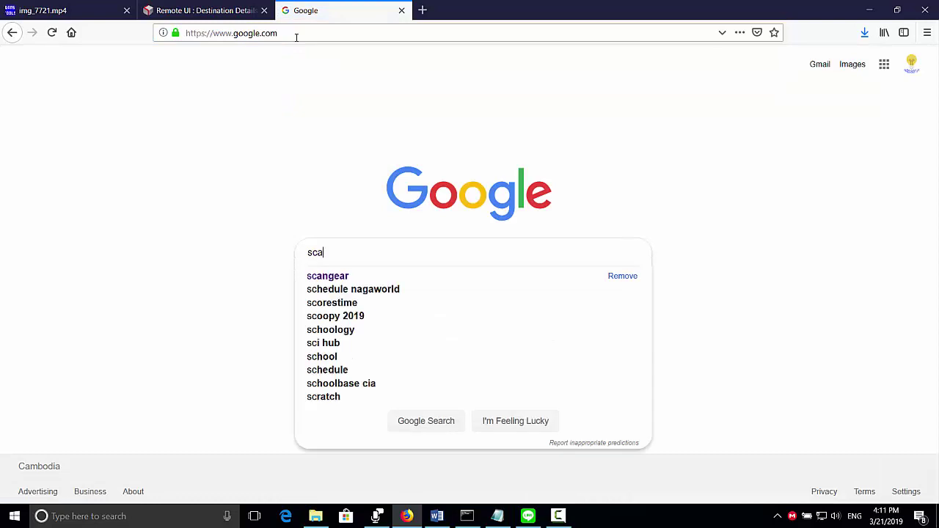
pyautogui.write('ngear')
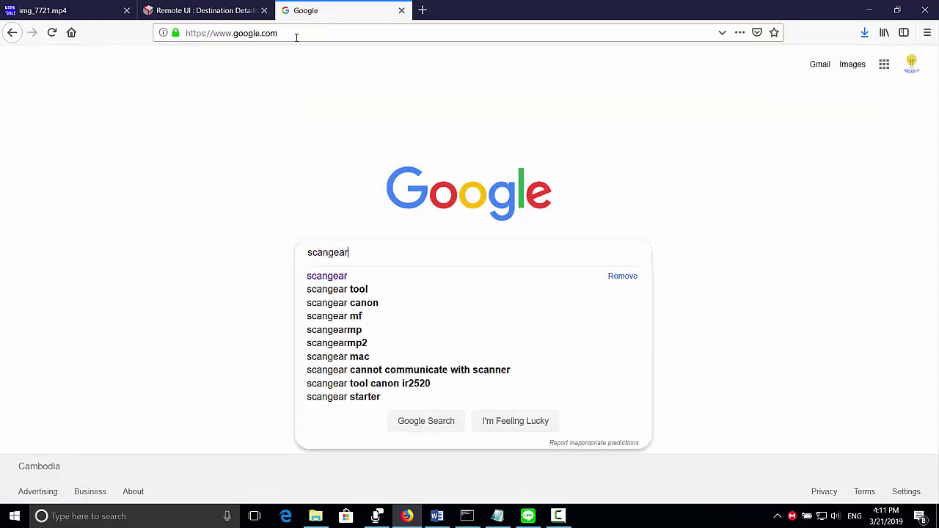
pyautogui.press('Return')
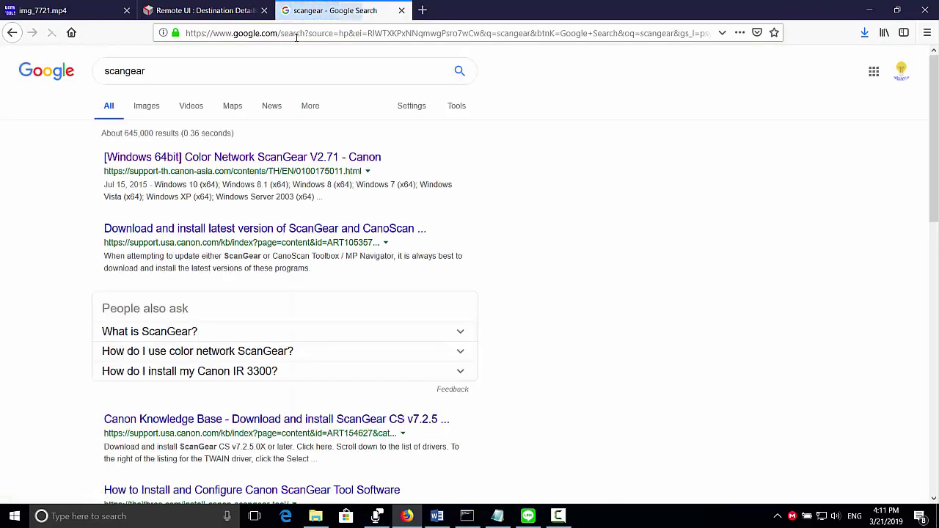
# Open Canon's [Windows 64bit] Color Network ScanGear V2.71 result and download ColorNetworkScanGear-v271_Win_uk_EN.exe
pyautogui.click(276, 157)
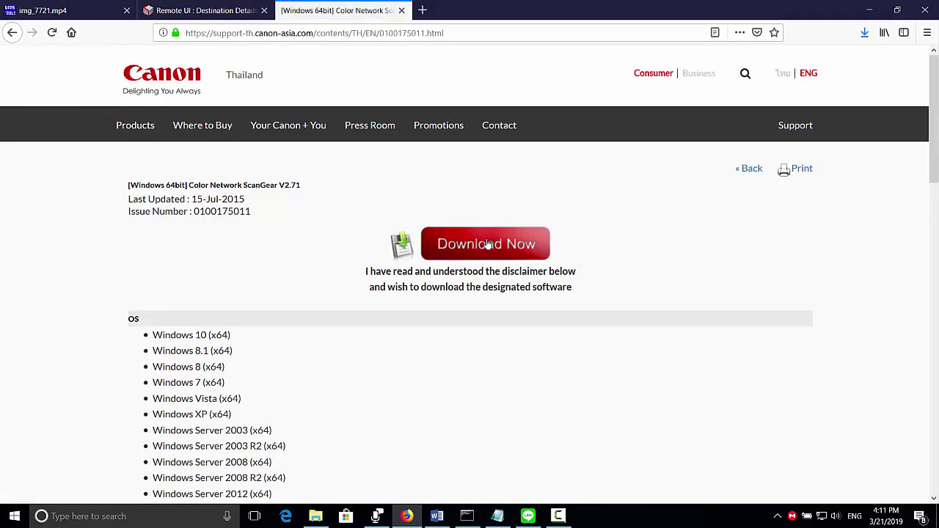
pyautogui.click(488, 248)
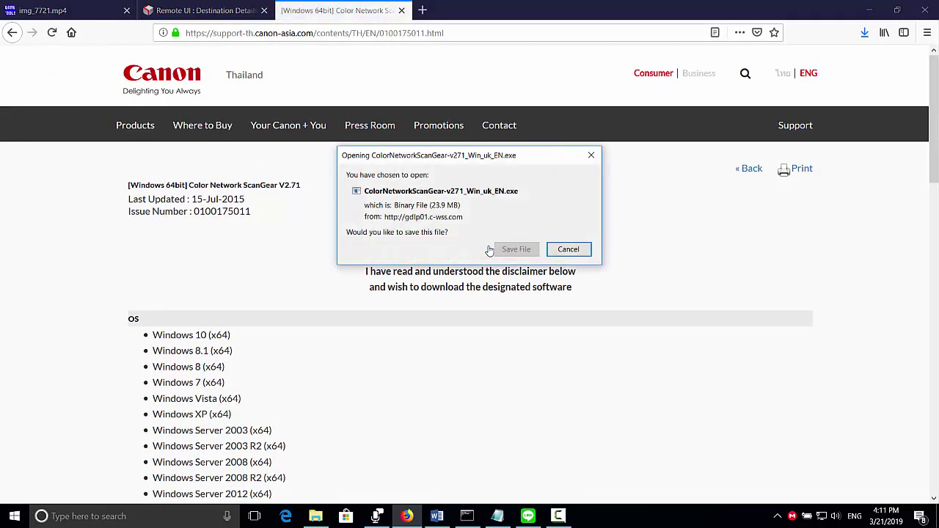
pyautogui.click(516, 249)
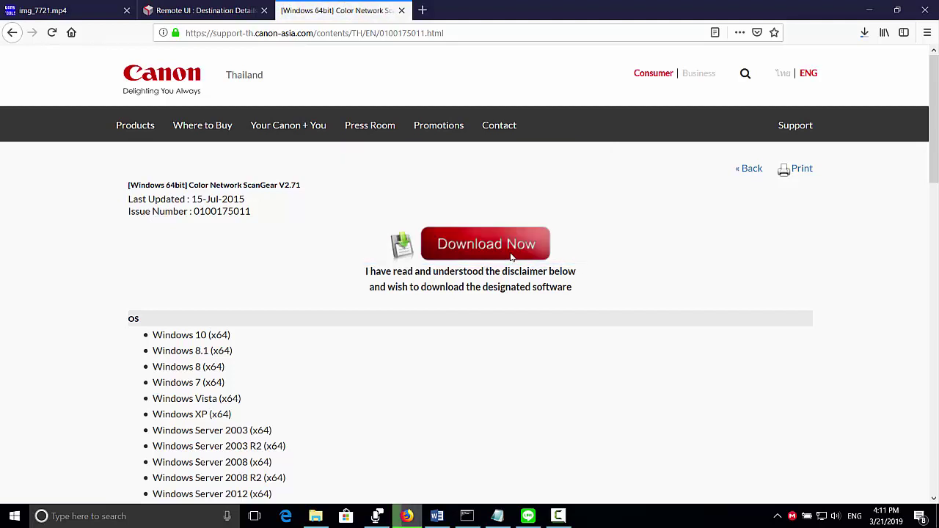
# Show the downloaded ScanGear file in its folder and extract it into the default ColorNetworkScanGear-v271_Win_uk_EN subfolder of Downloads
pyautogui.click(863, 33)
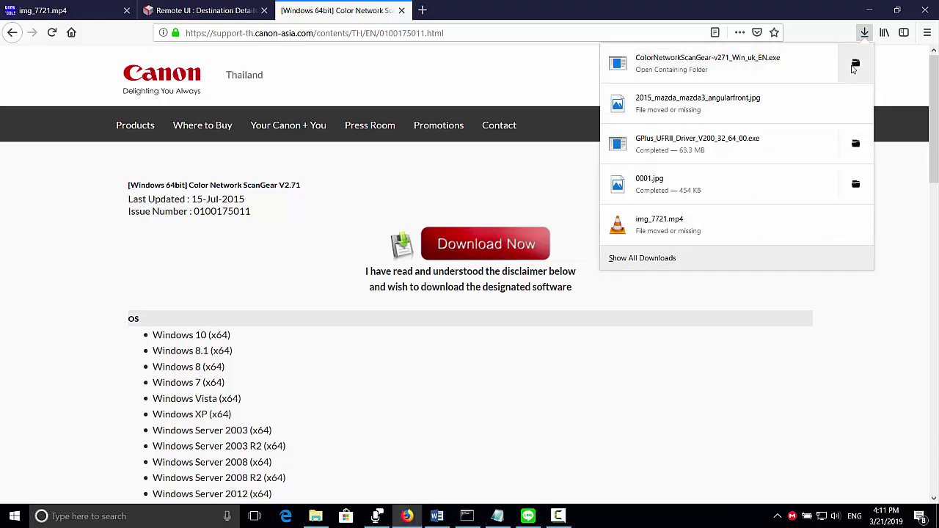
pyautogui.click(855, 65)
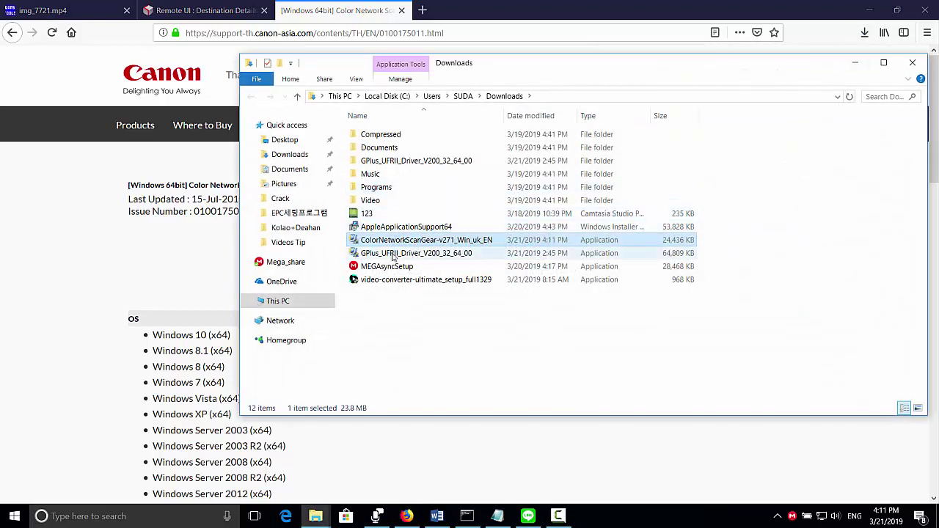
pyautogui.rightClick(402, 241)
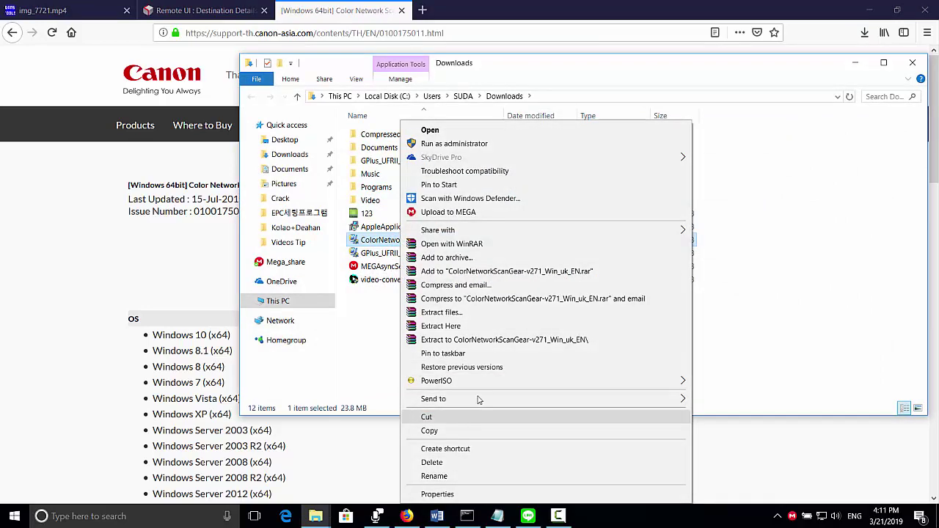
pyautogui.click(484, 313)
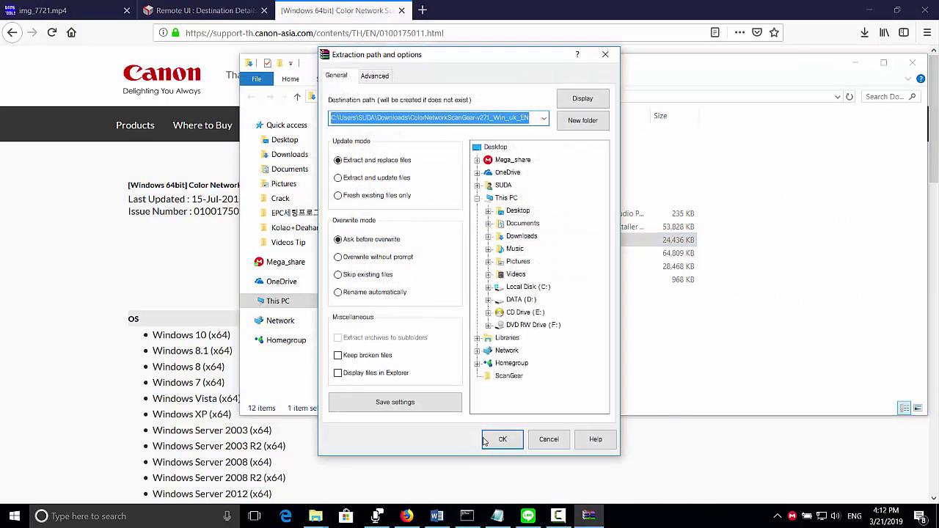
pyautogui.click(488, 439)
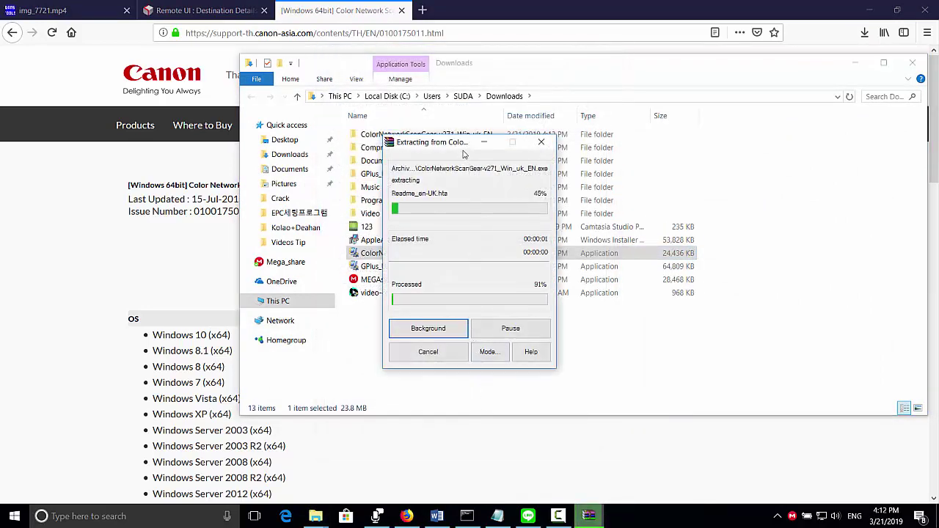
pyautogui.moveTo(463, 146); pyautogui.dragTo(791, 137)
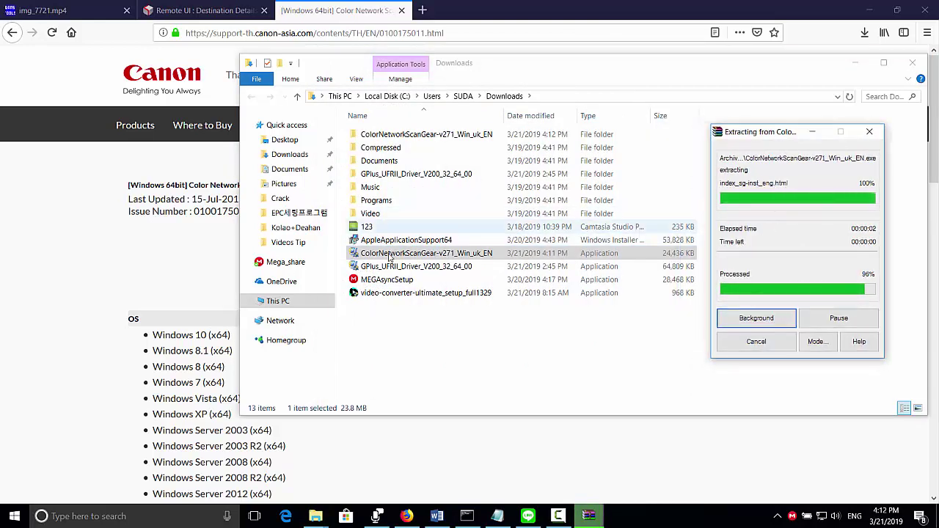
# Run the setup application from the extracted package's driver folder as administrator
pyautogui.doubleClick(388, 136)
pyautogui.click(389, 136)
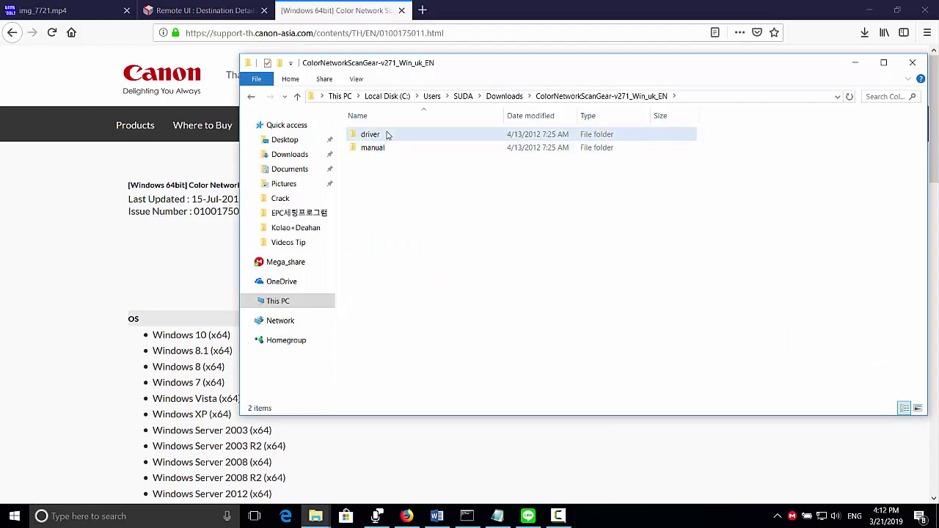
pyautogui.doubleClick(387, 134)
pyautogui.scroll(-5, 394, 376)
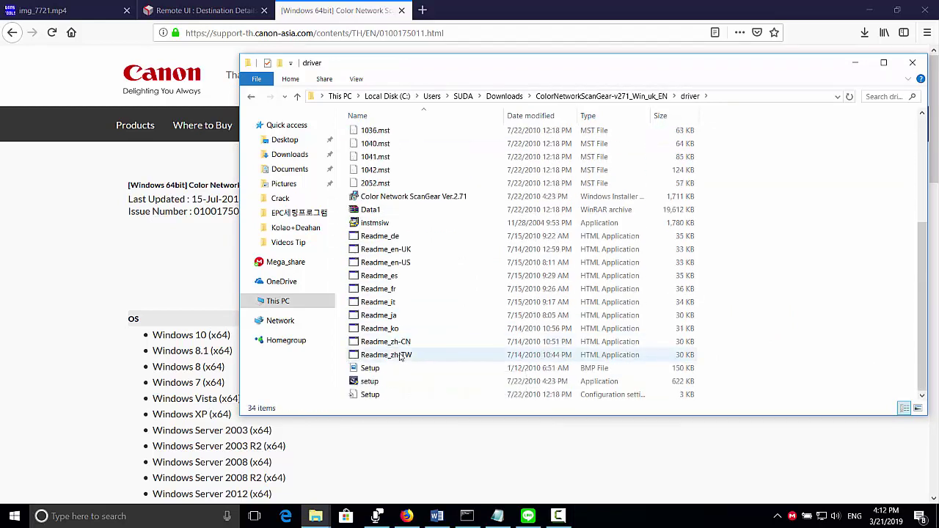
pyautogui.click(400, 385)
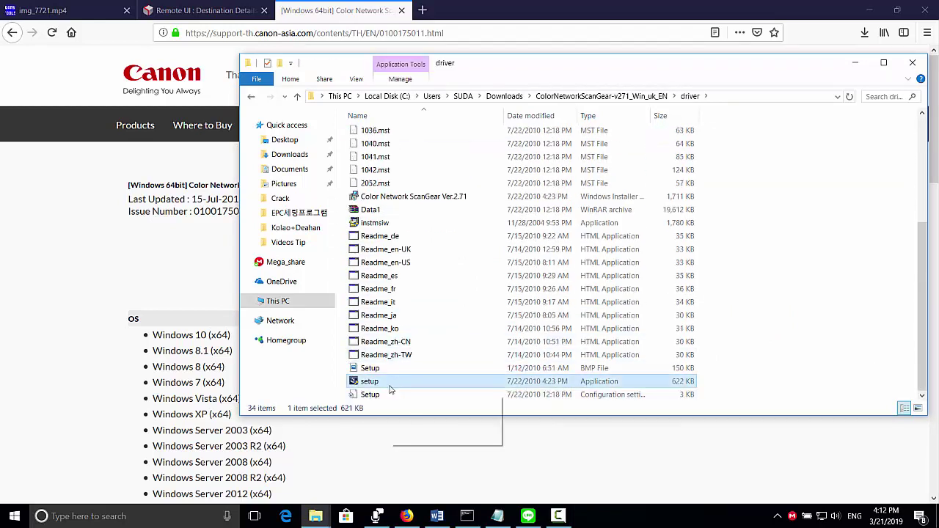
pyautogui.rightClick(390, 388)
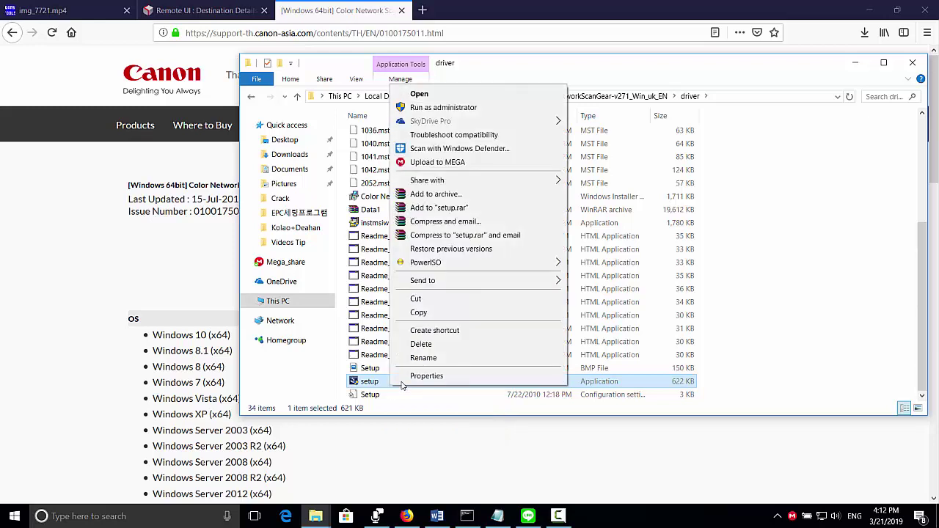
pyautogui.click(433, 108)
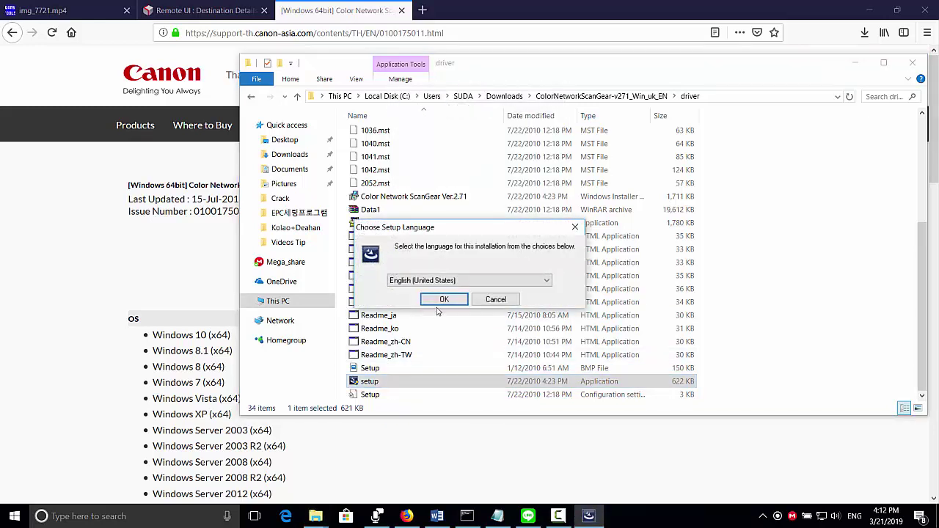
# Install Color Network ScanGear Ver.2.71 in English (United States), accepting the license and default destination folder, and close the readme
pyautogui.press('Return')
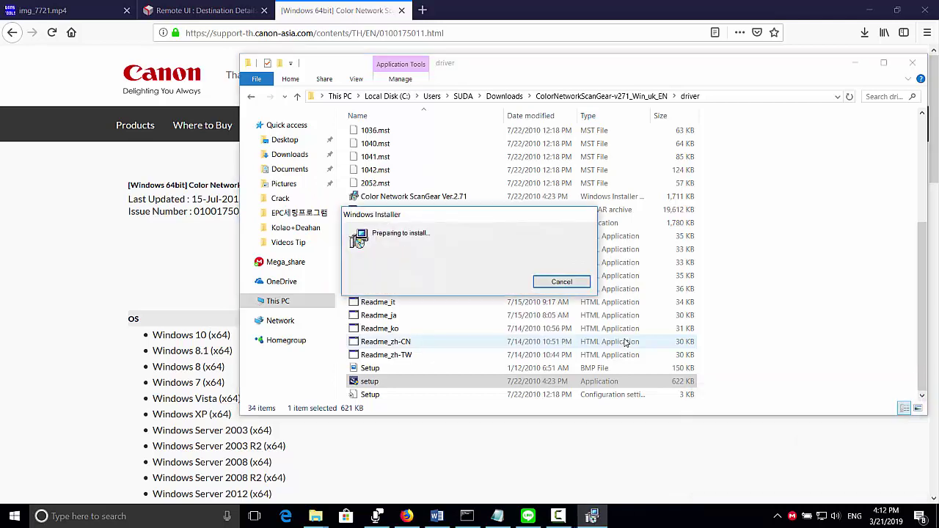
pyautogui.click(551, 355)
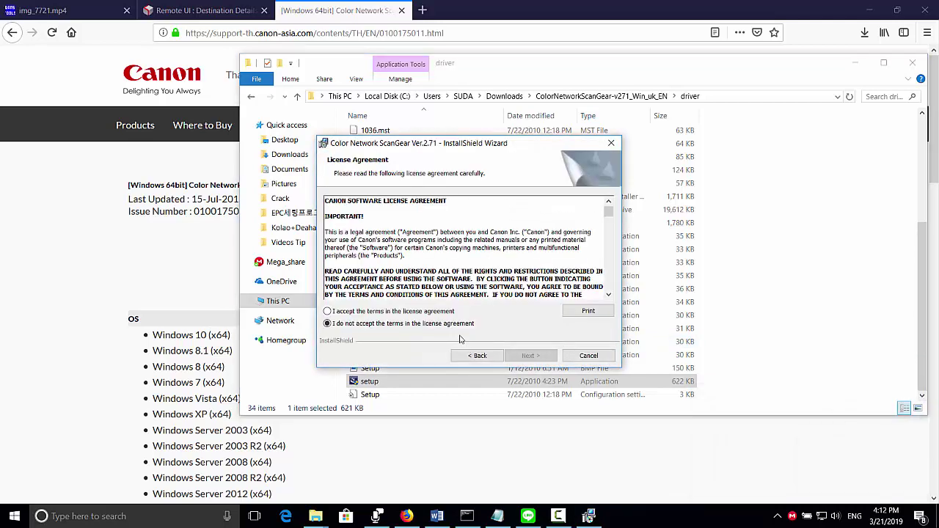
pyautogui.click(546, 357)
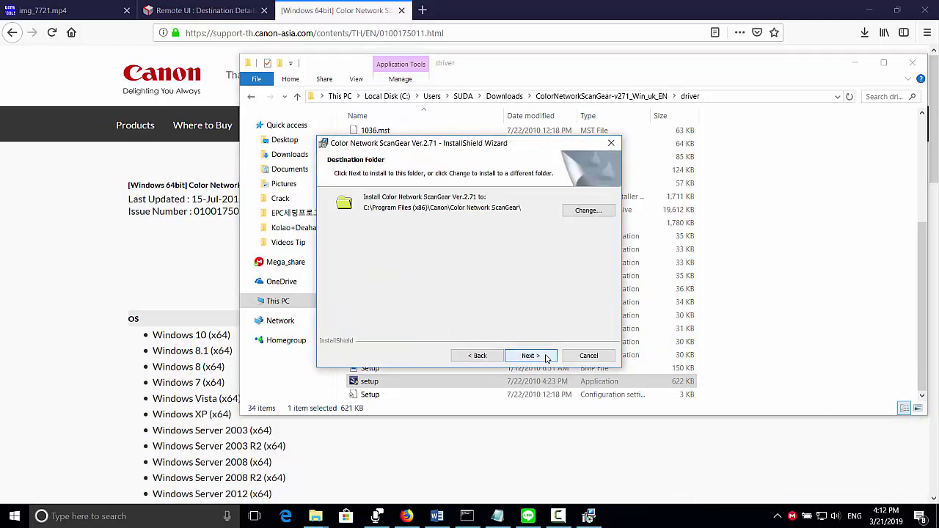
pyautogui.click(546, 357)
pyautogui.click(545, 357)
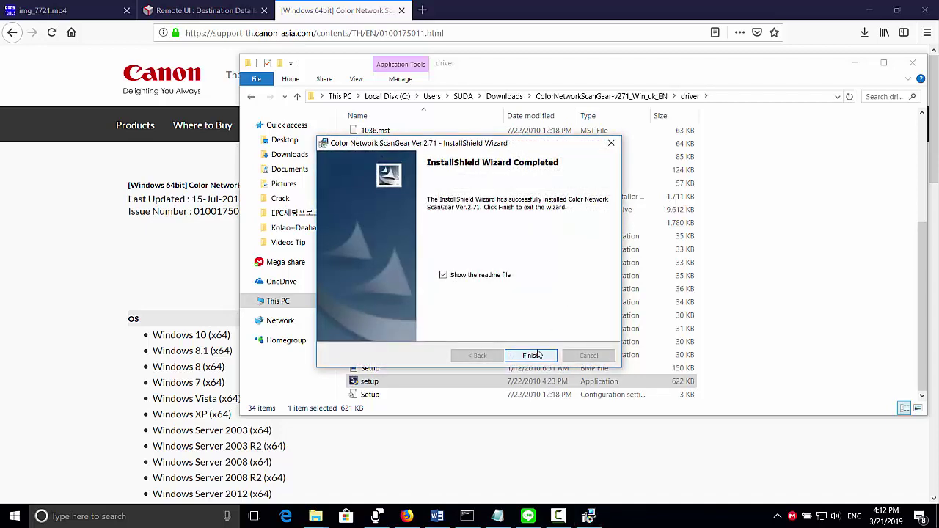
pyautogui.click(538, 354)
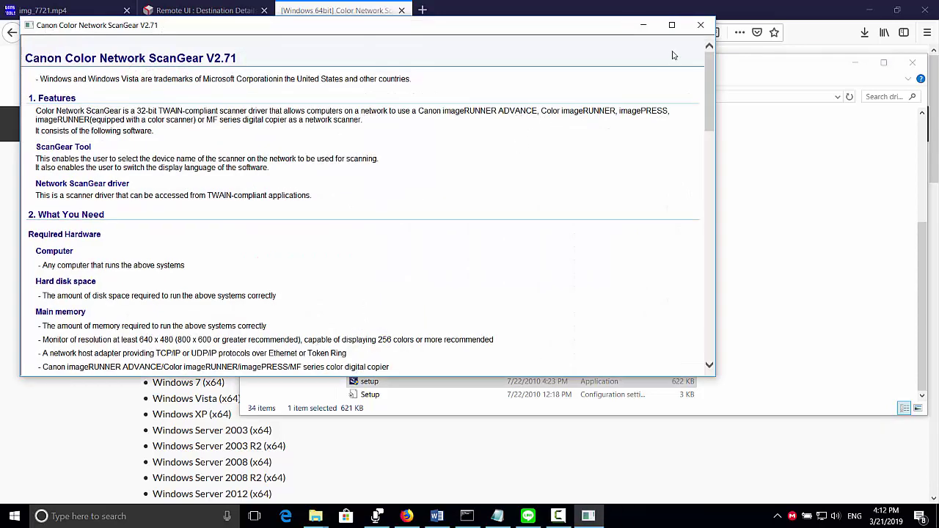
pyautogui.click(701, 26)
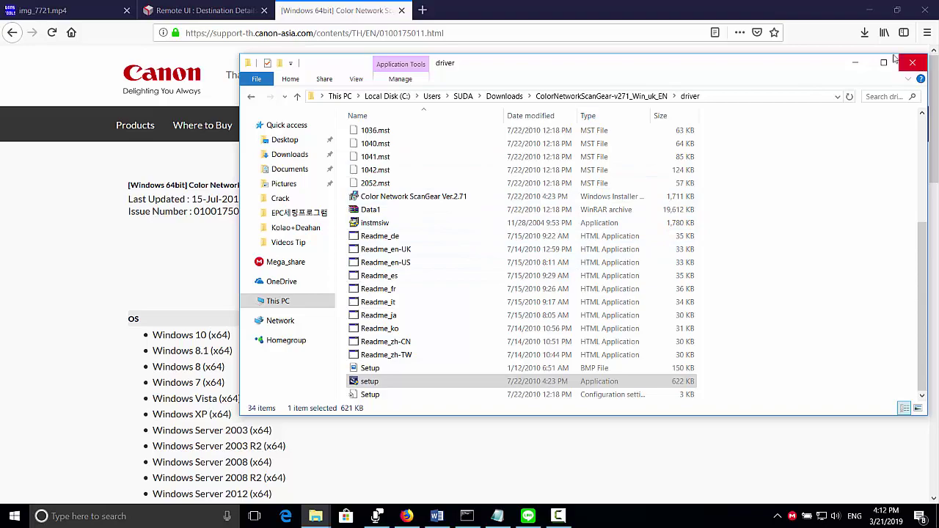
# Close the driver folder, minimize the browser, refresh the desktop and launch the newly installed ScanGear Tool
pyautogui.click(914, 63)
pyautogui.click(868, 10)
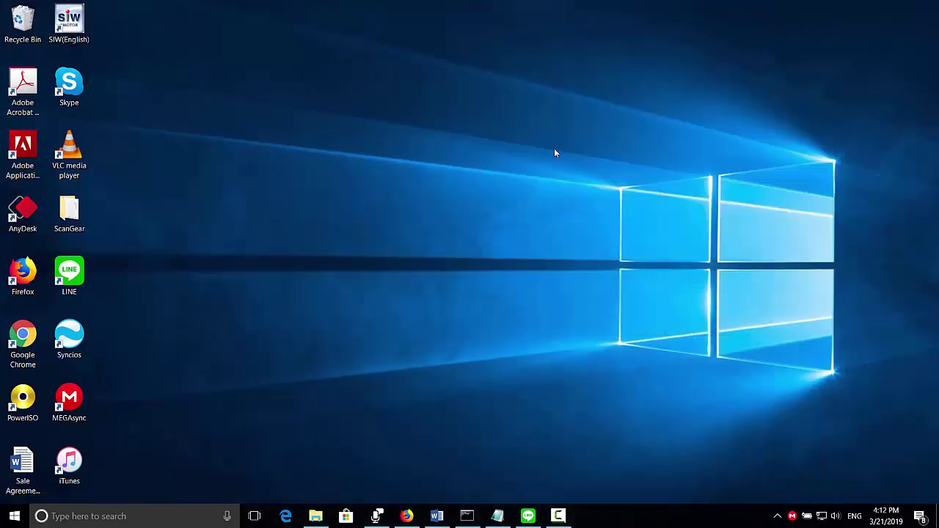
pyautogui.rightClick(554, 149)
pyautogui.click(586, 187)
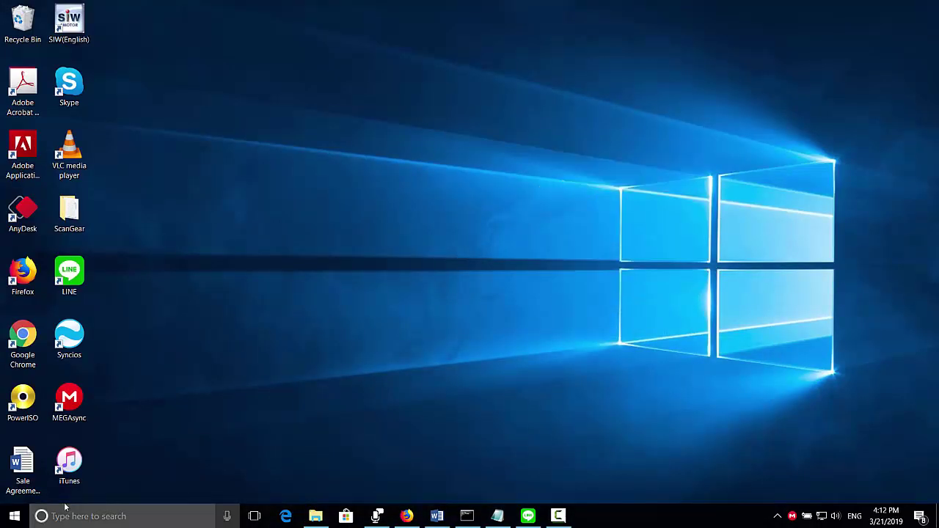
pyautogui.click(17, 519)
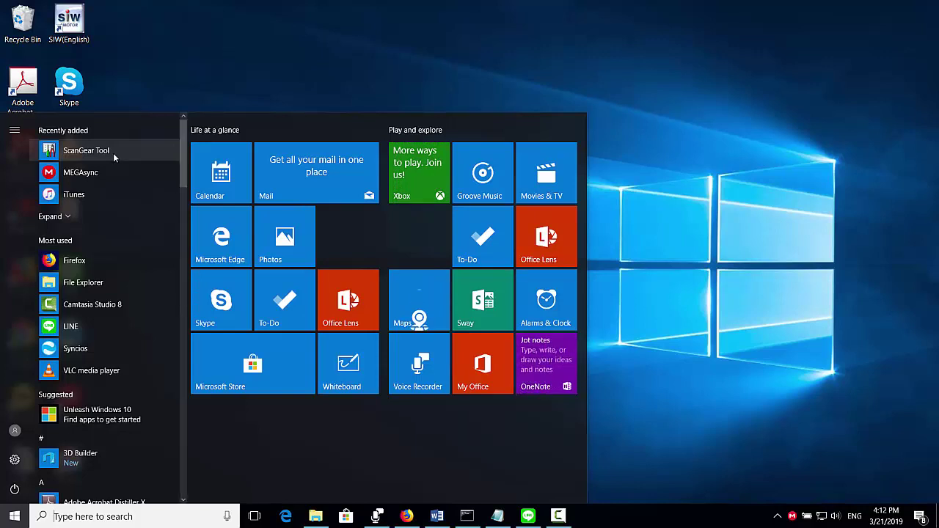
pyautogui.click(113, 152)
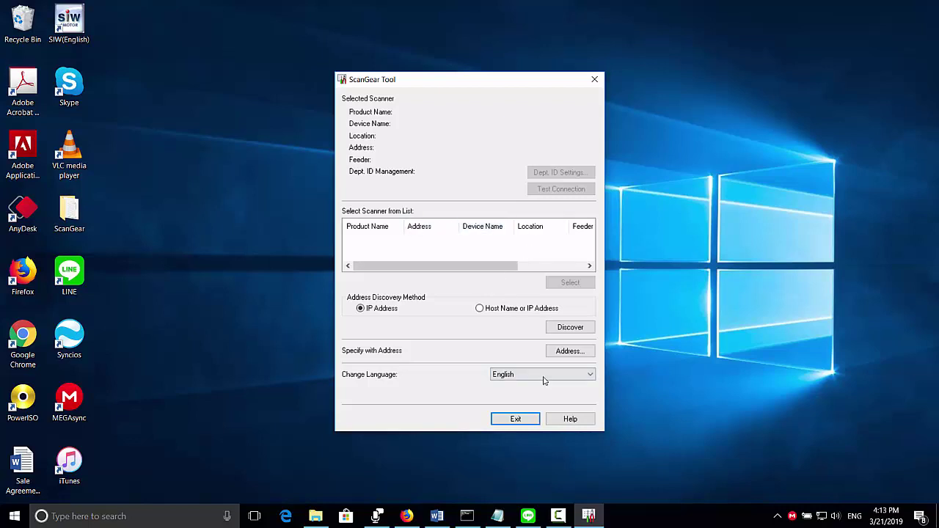
pyautogui.click(564, 353)
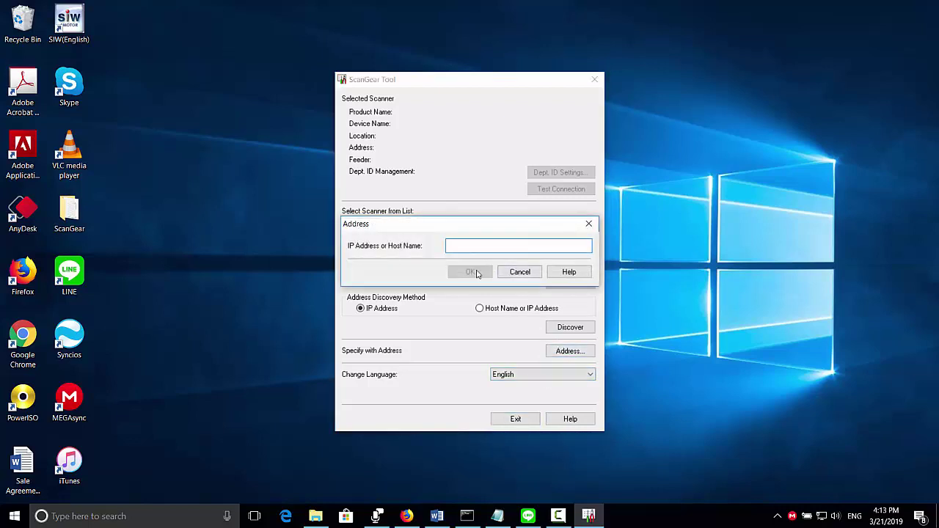
pyautogui.click(587, 226)
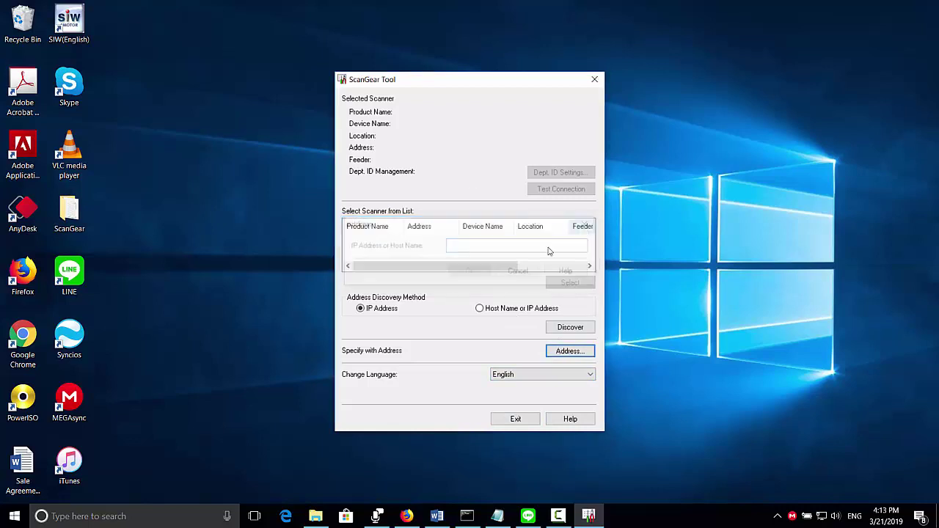
pyautogui.click(499, 310)
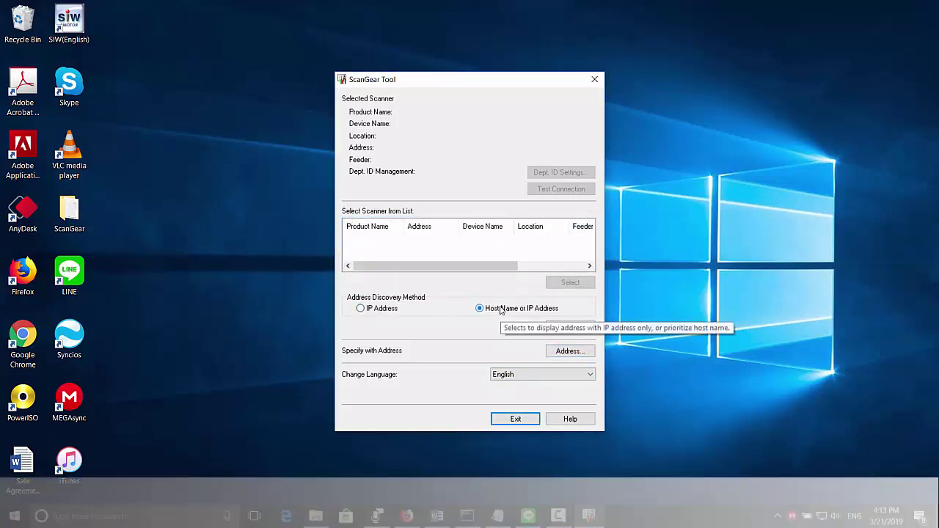
pyautogui.click(360, 308)
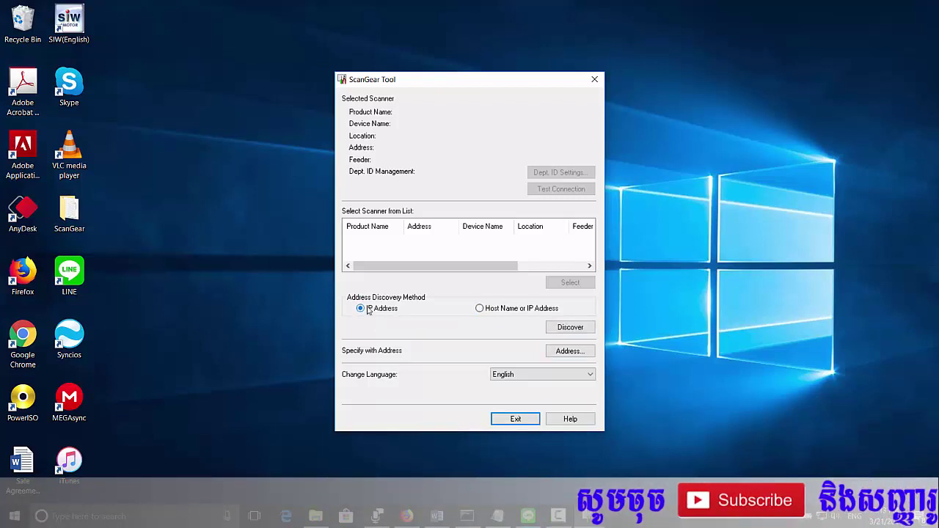
# Specify the scanner by its IP address 192.168.130.206 in ScanGear Tool, exit the tool and refresh the desktop
pyautogui.click(571, 351)
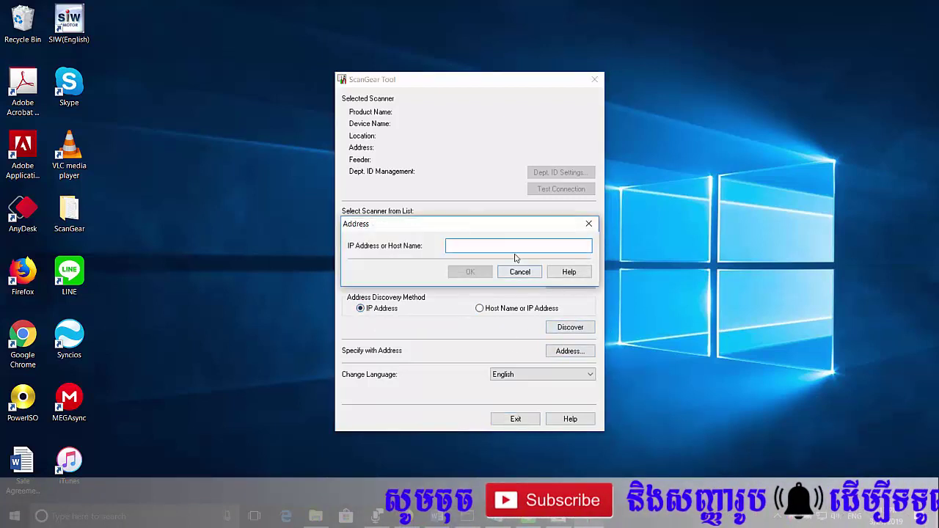
pyautogui.write('192.1')
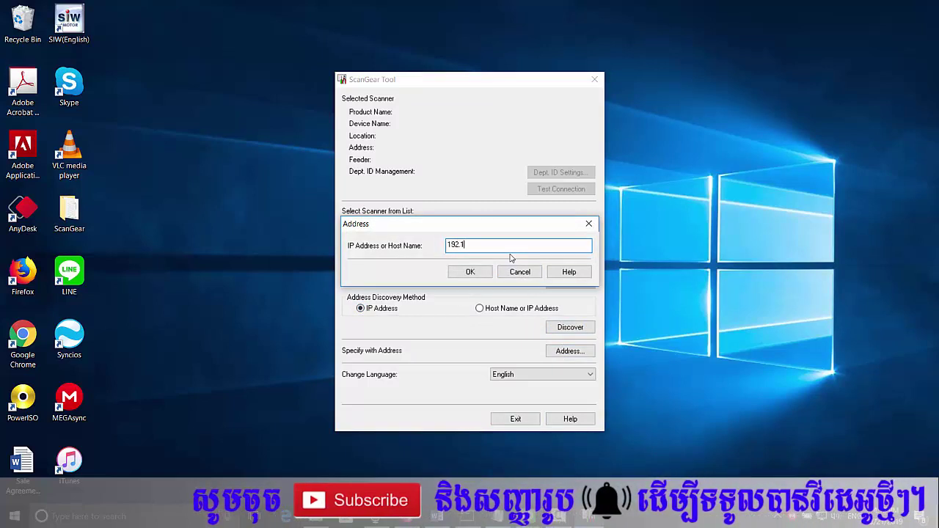
pyautogui.write('68.130')
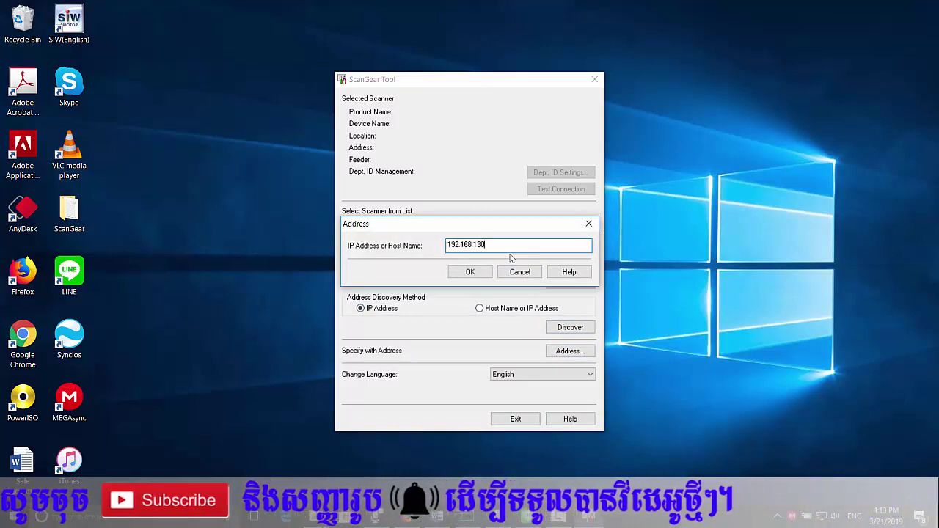
pyautogui.write('.206')
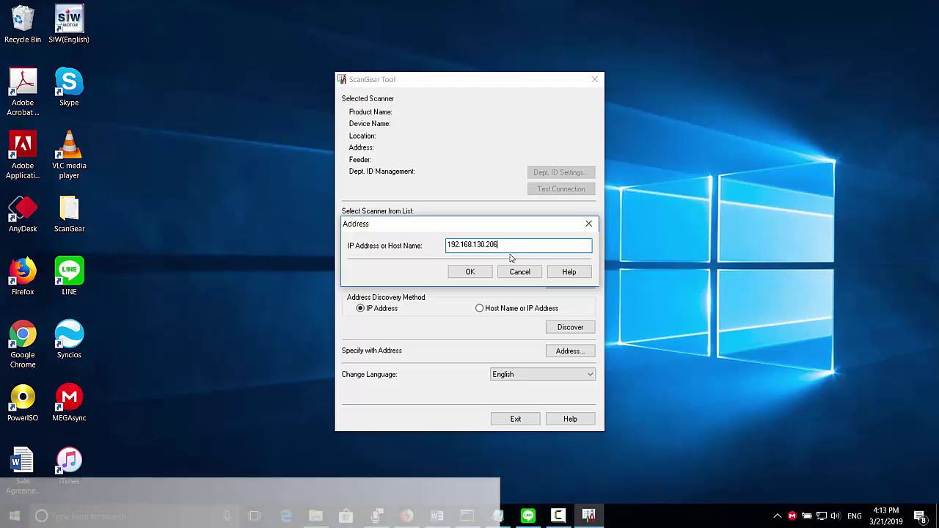
pyautogui.press('Return')
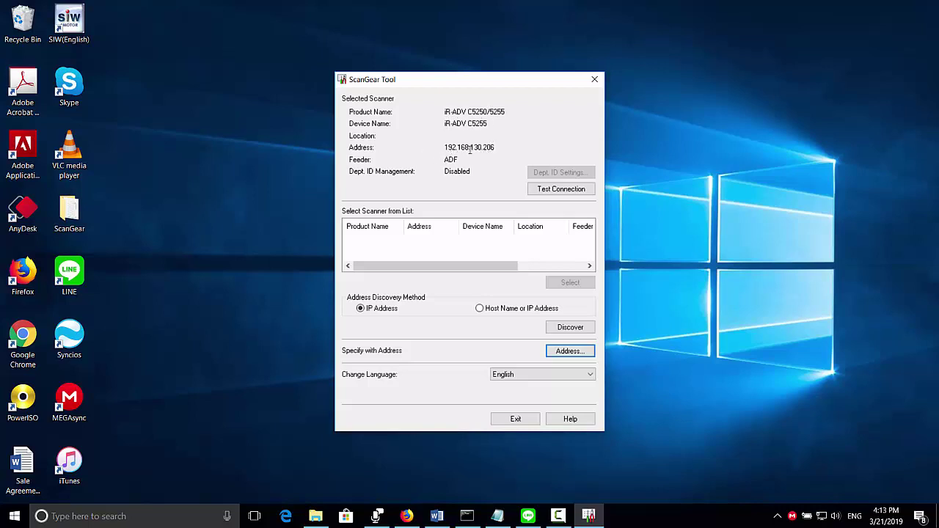
pyautogui.click(516, 419)
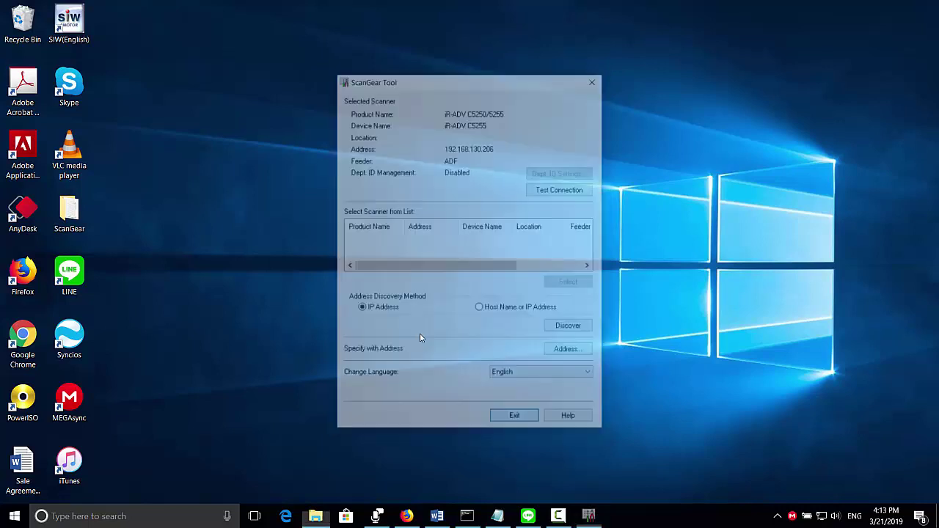
pyautogui.rightClick(321, 192)
pyautogui.click(355, 231)
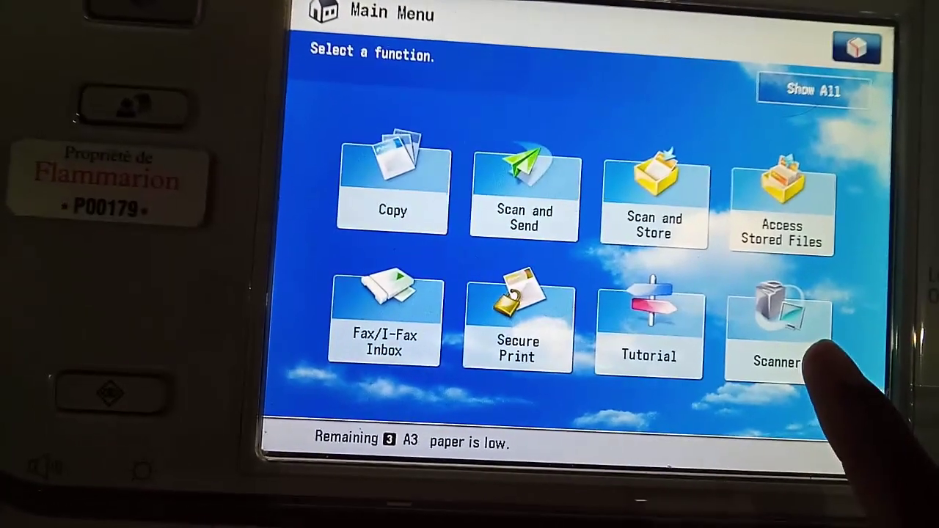
pyautogui.click(806, 342)
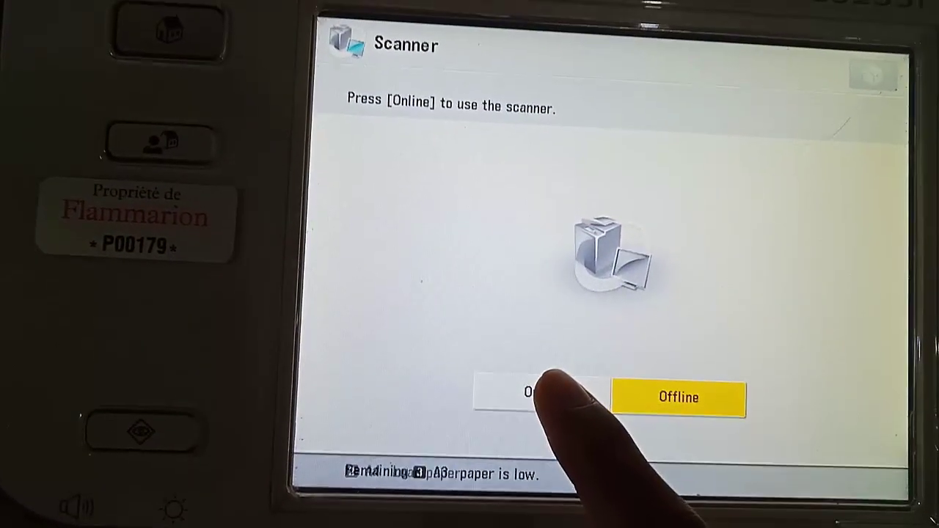
pyautogui.click(549, 396)
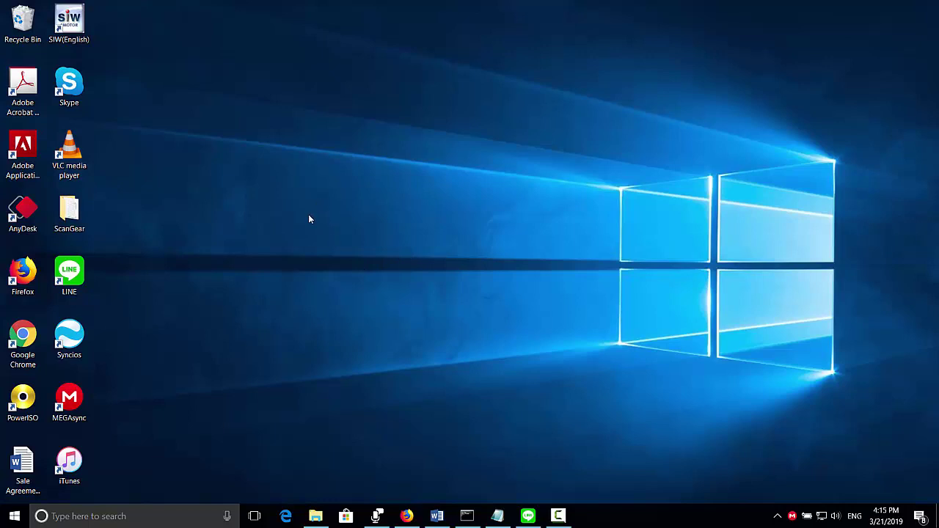
# Launch Adobe Acrobat X Pro in a maximized window and start a custom scan to create a PDF from the scanner
pyautogui.doubleClick(23, 87)
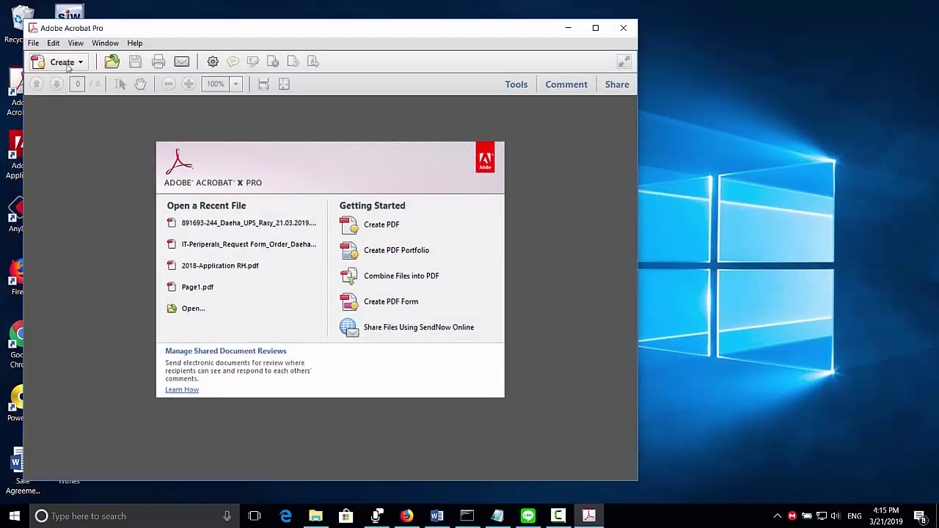
pyautogui.doubleClick(478, 25)
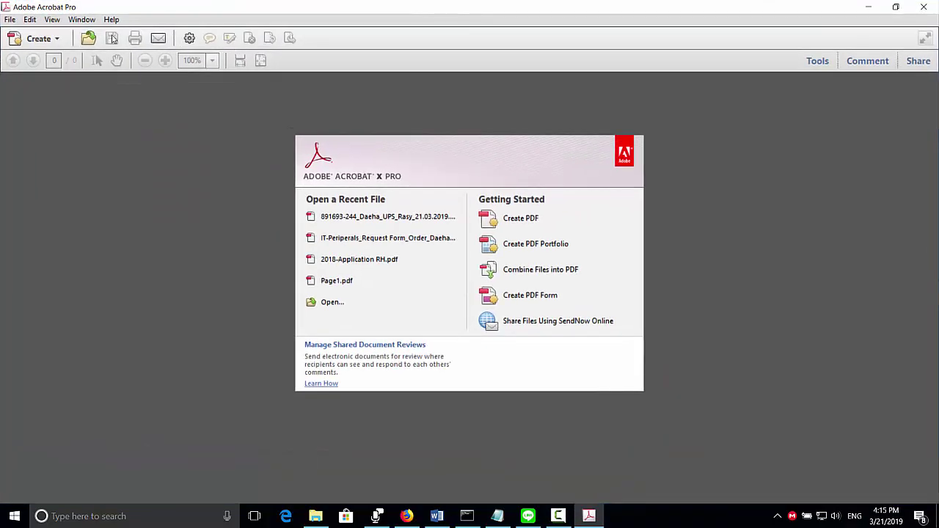
pyautogui.click(11, 19)
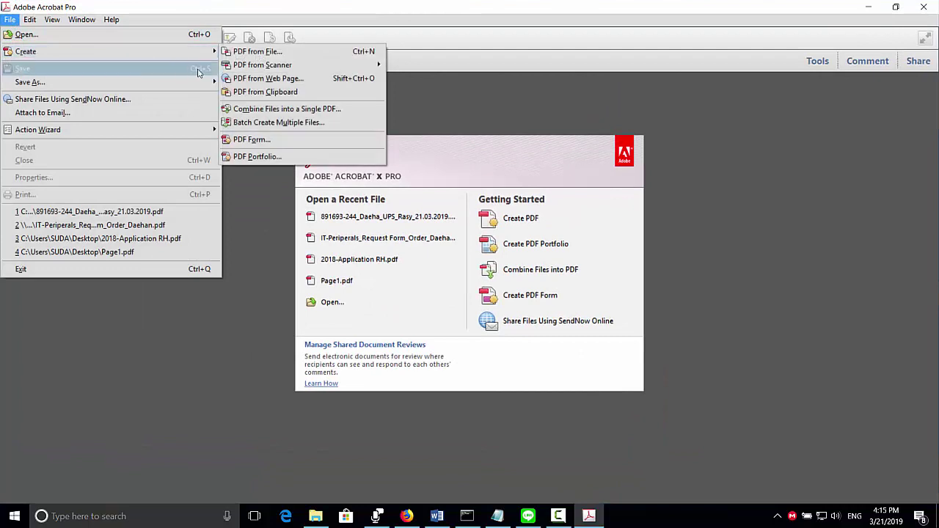
pyautogui.moveTo(209, 52)
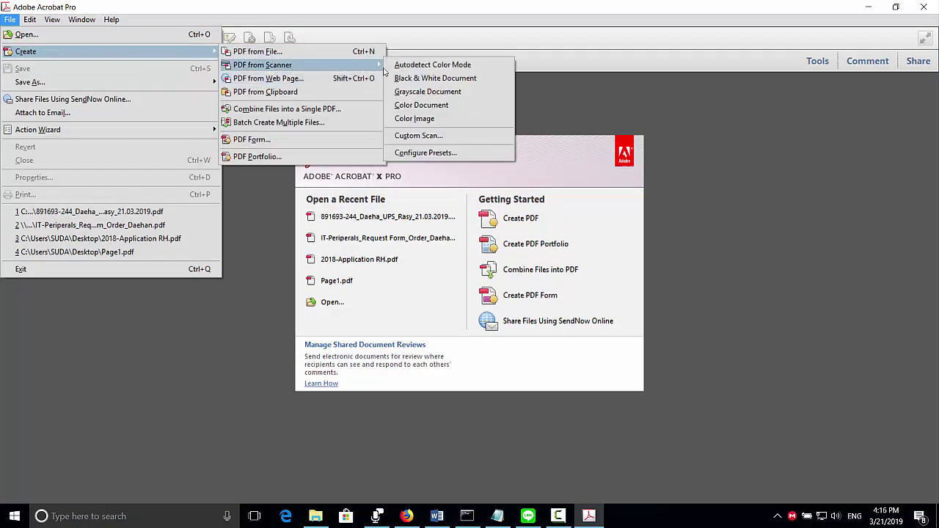
pyautogui.click(428, 136)
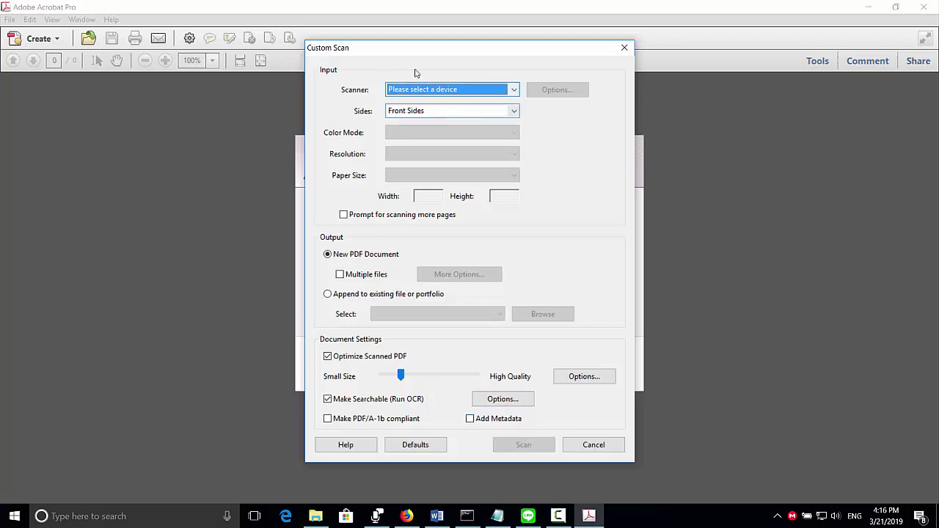
# Select the network scanner as the input device, scan the original into a new PDF document and finish without scanning more originals
pyautogui.click(514, 90)
pyautogui.click(489, 115)
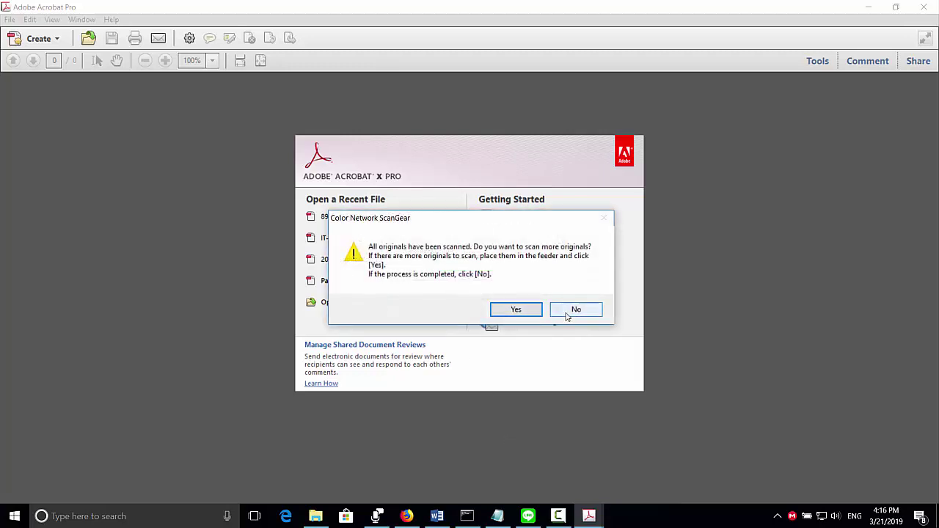
pyautogui.press('Return')
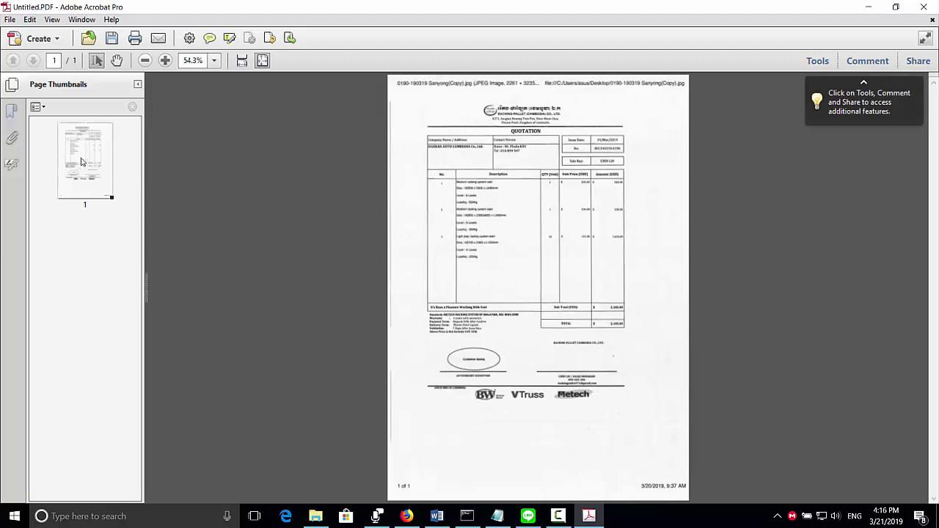
# Save the scanned document as a PDF named pdf1 on the Desktop and close Acrobat
pyautogui.click(10, 20)
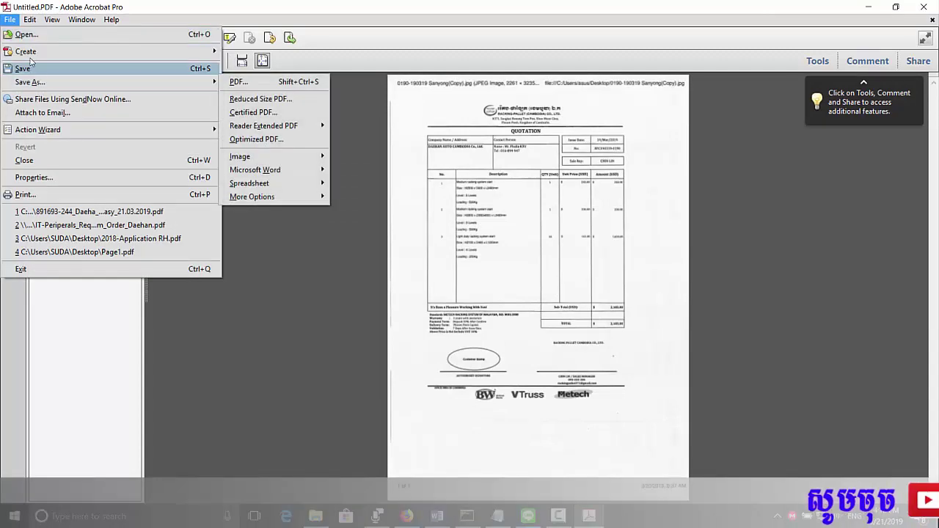
pyautogui.click(242, 80)
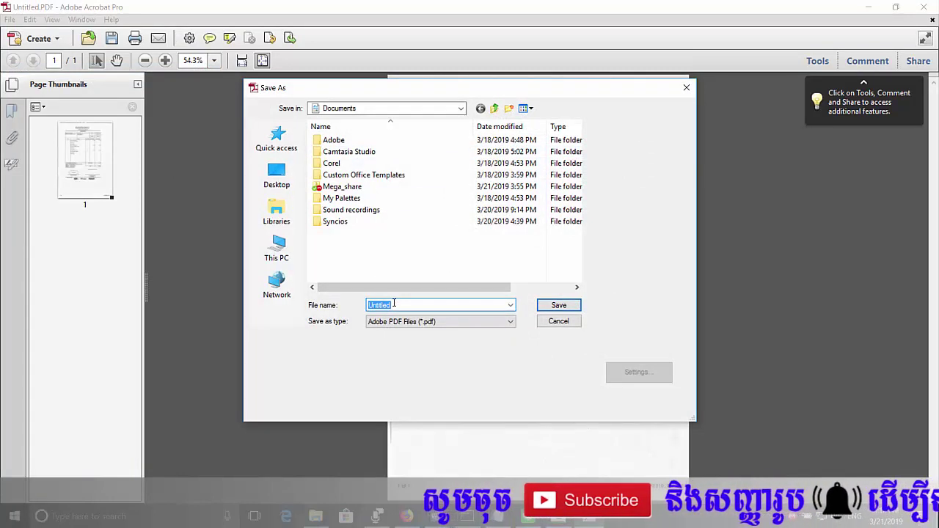
pyautogui.write('d')
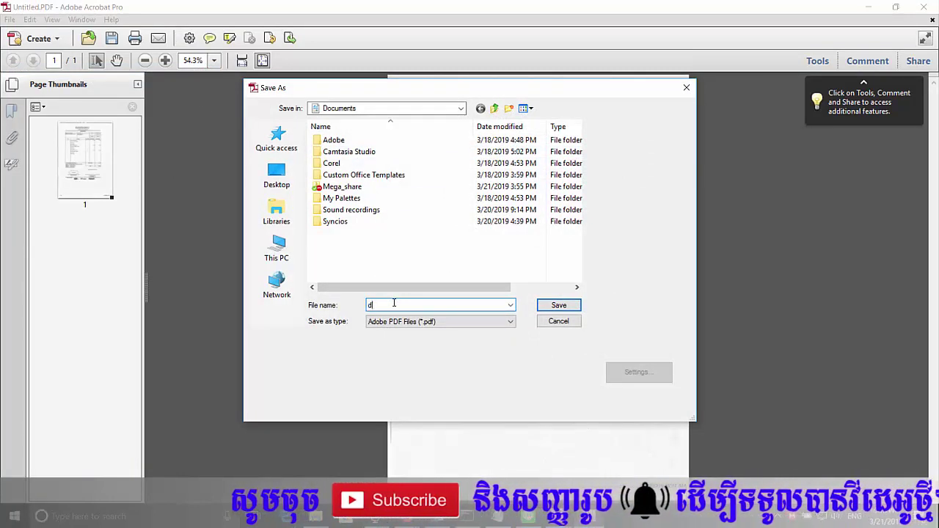
pyautogui.press('BackSpace')
pyautogui.write('p')
pyautogui.press('BackSpace')
pyautogui.write('p')
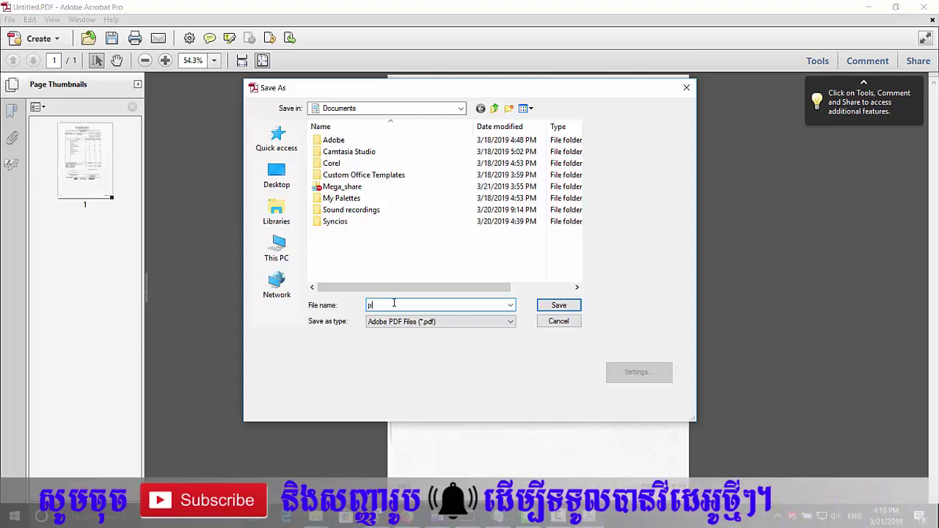
pyautogui.write('df 1')
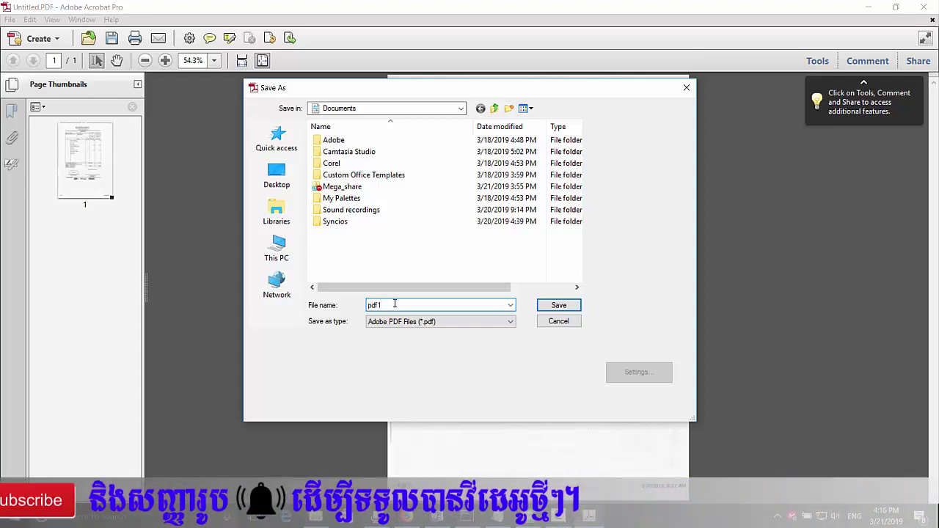
pyautogui.click(276, 177)
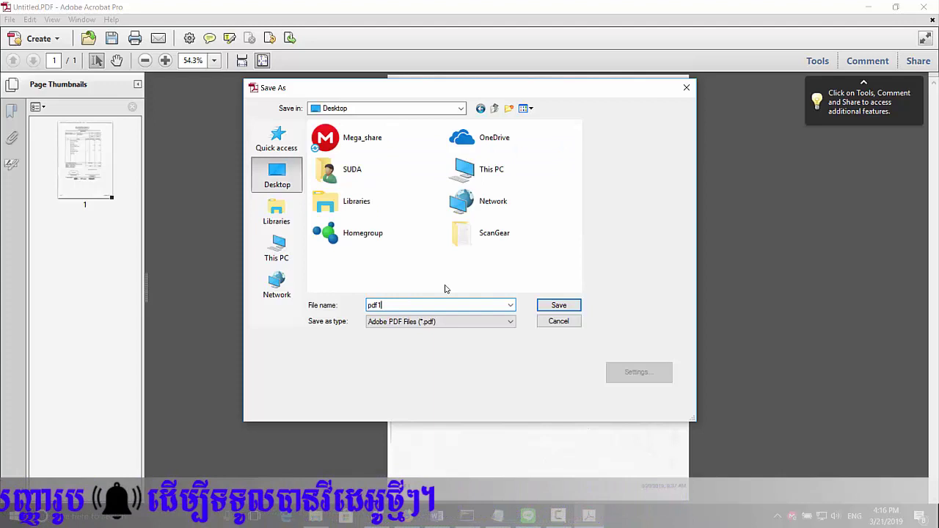
pyautogui.click(558, 305)
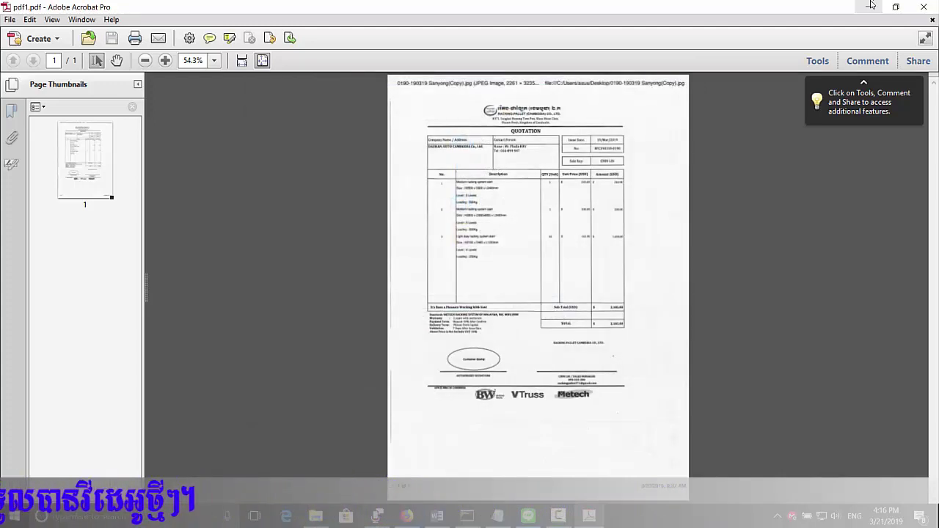
pyautogui.click(924, 6)
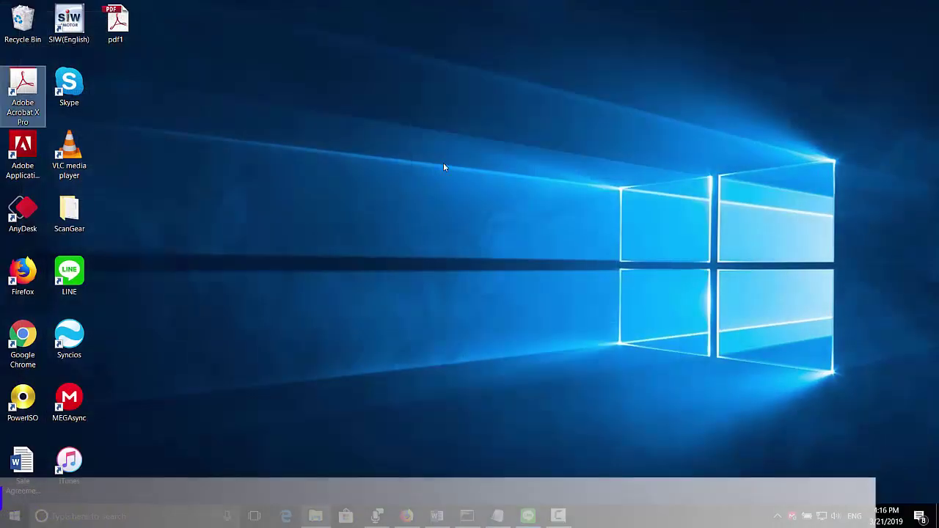
# Open pdf1 from the desktop, look through the scanned page and close it
pyautogui.doubleClick(115, 22)
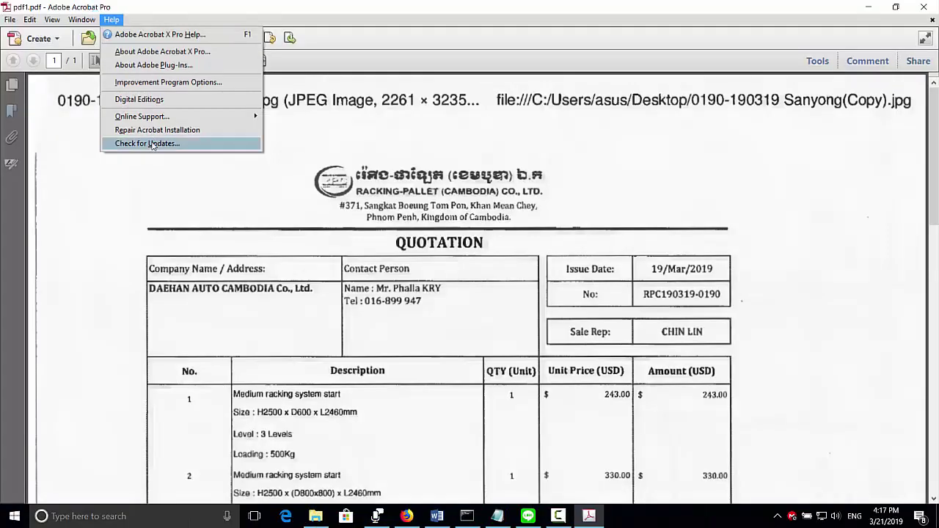
pyautogui.click(353, 246)
pyautogui.scroll(-10, 396, 283)
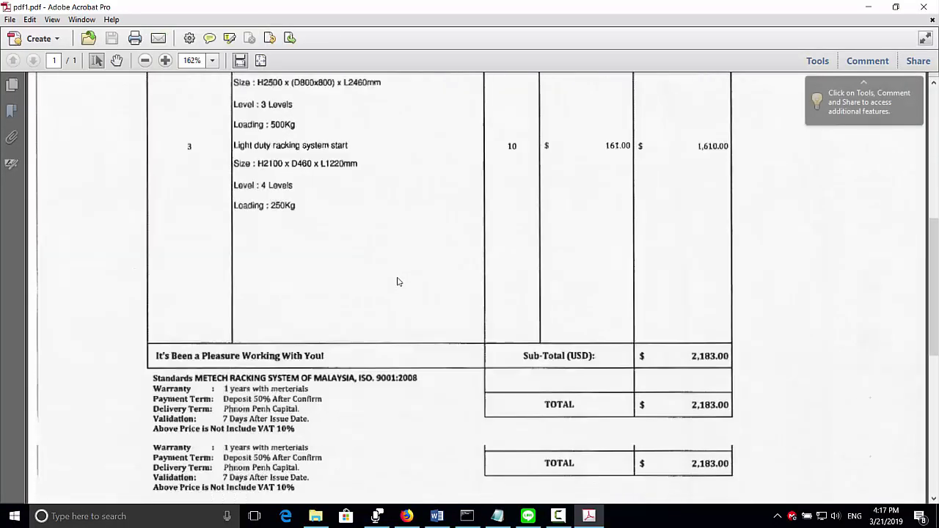
pyautogui.scroll(10, 397, 297)
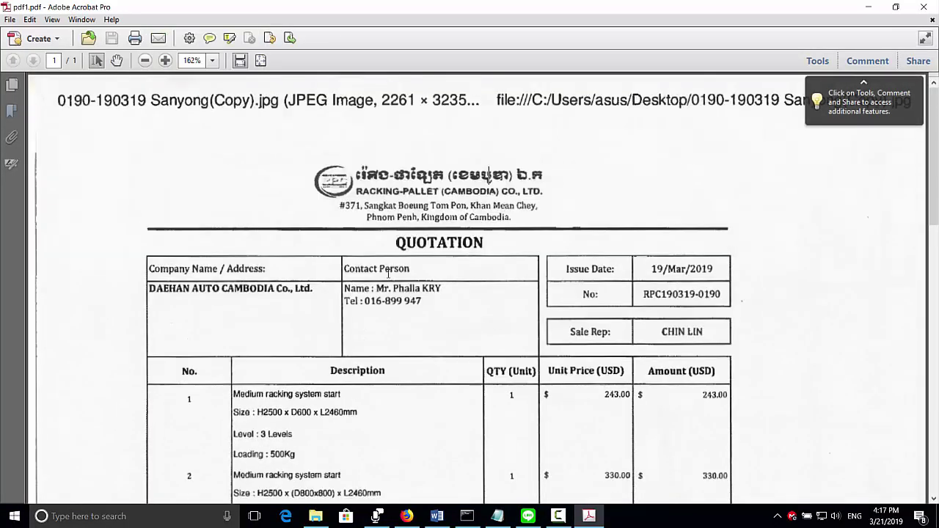
pyautogui.click(923, 7)
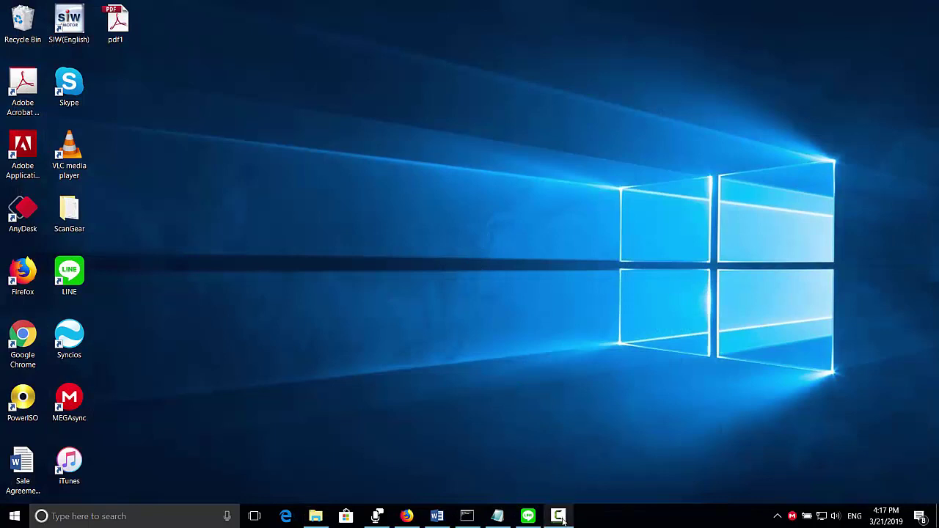
pyautogui.moveTo(562, 518)
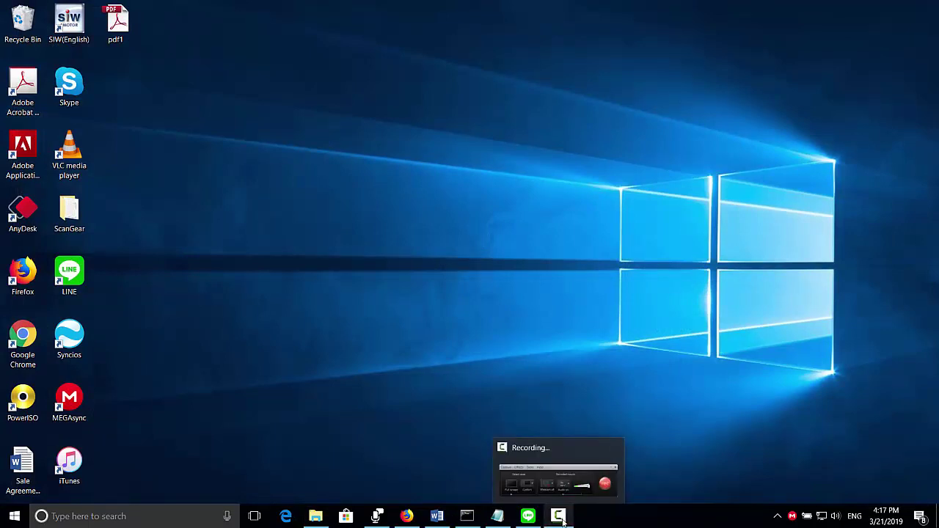
pyautogui.click(562, 519)
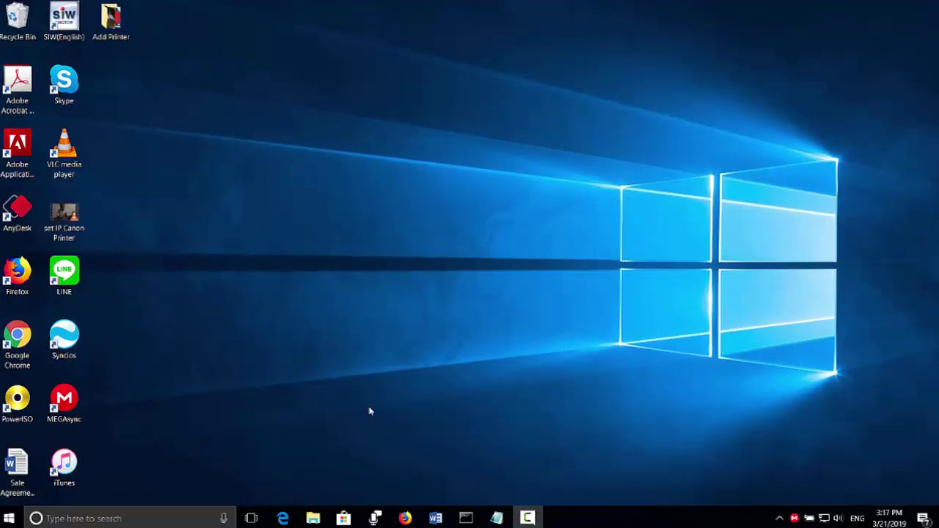